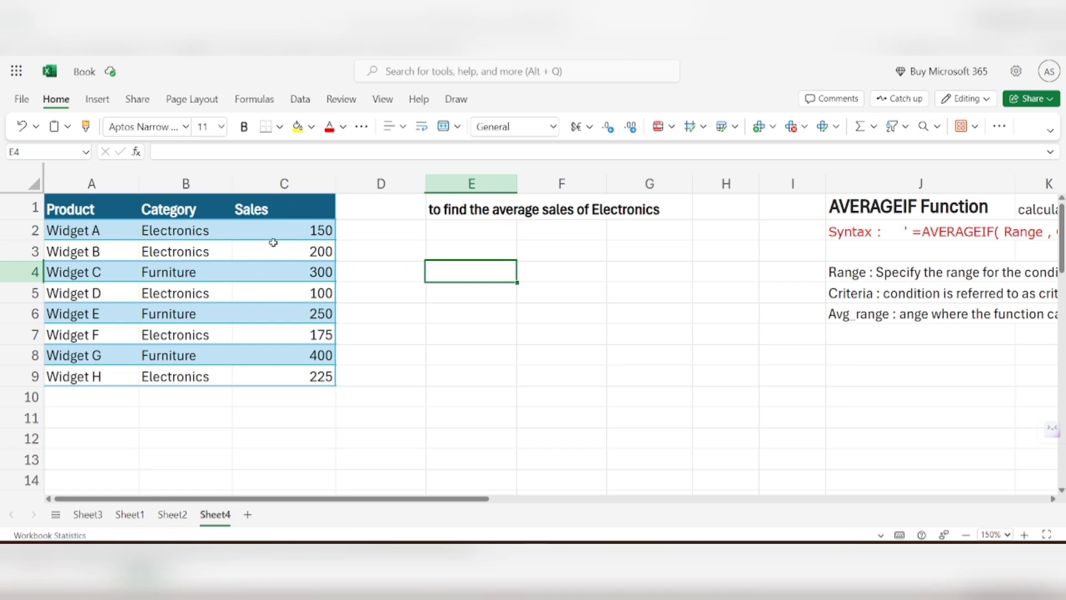
Step: Examine the Sales column, the task text in E1, the AVERAGEIF syntax notes around column J and the formula in O3
left_click_drag(298, 231, 305, 364)
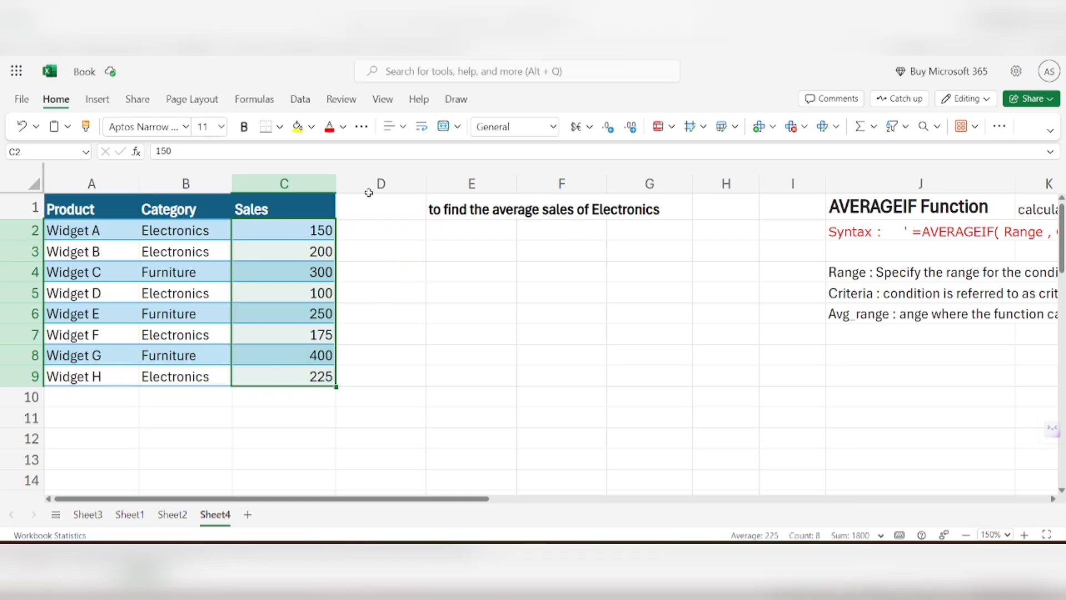
left_click(475, 209)
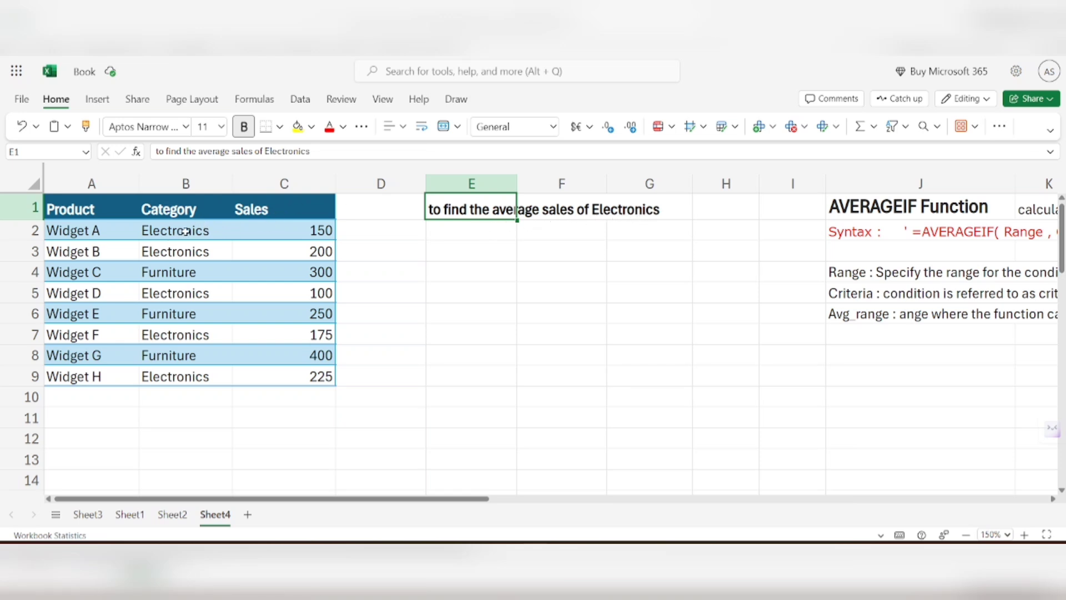
left_click(486, 243)
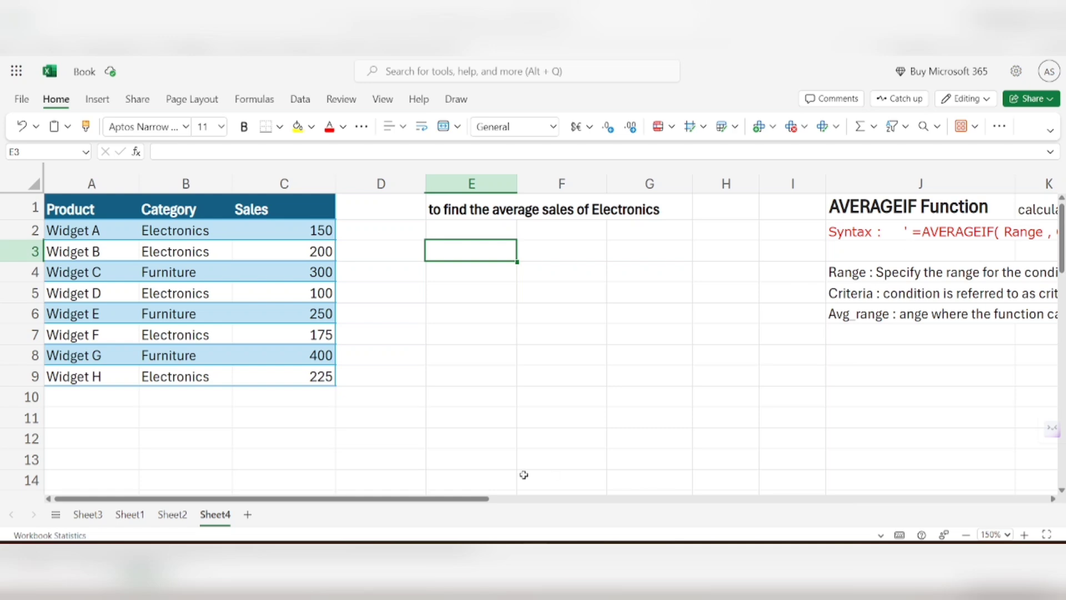
left_click_drag(459, 498, 672, 498)
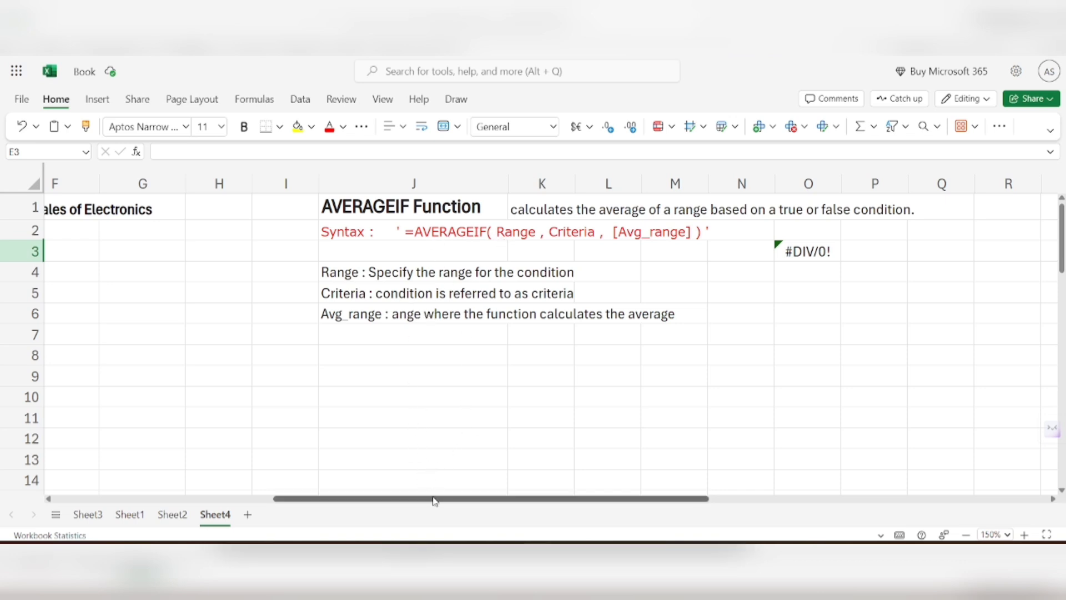
left_click(791, 250)
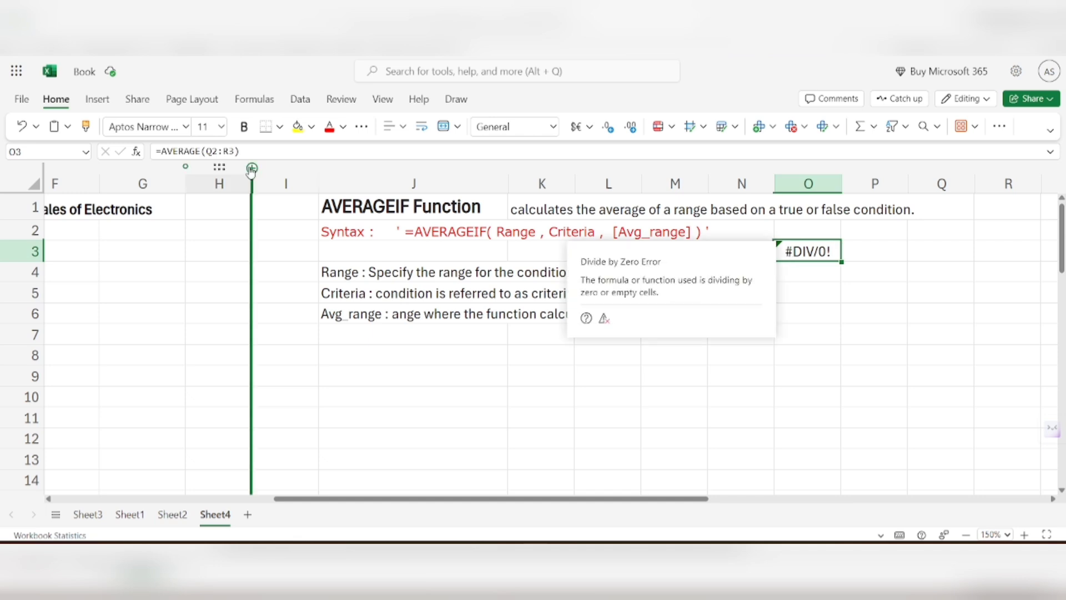
key("F2")
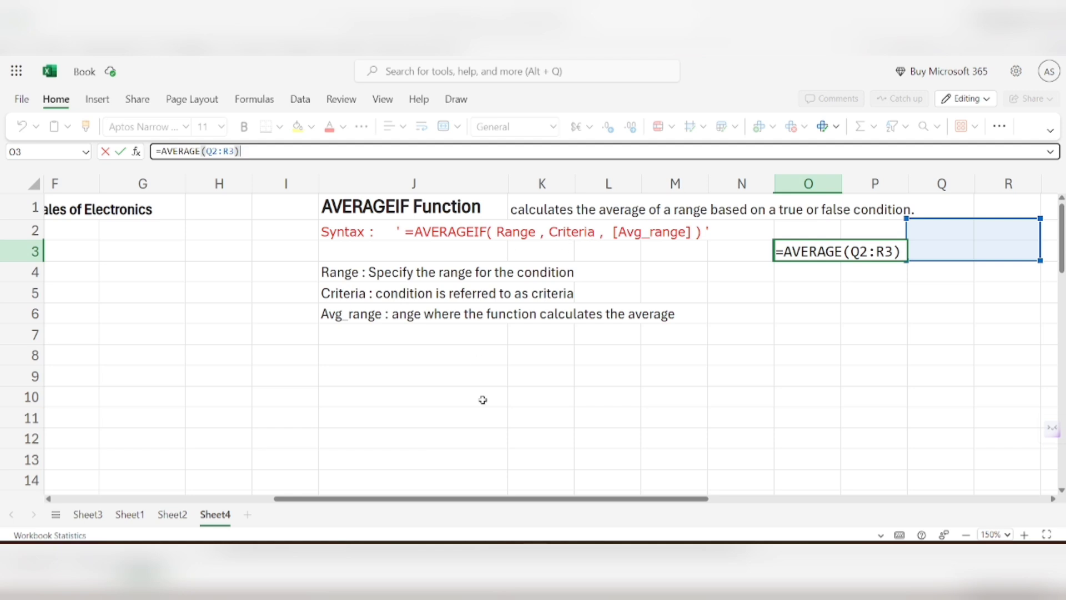
left_click_drag(489, 505, 464, 504)
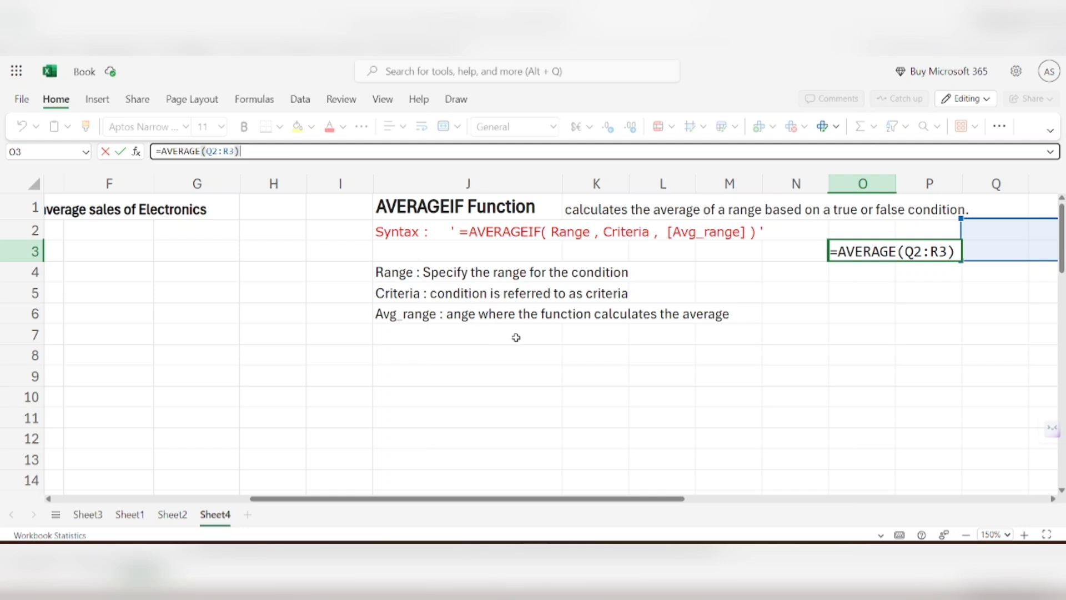
left_click_drag(473, 488, 178, 469)
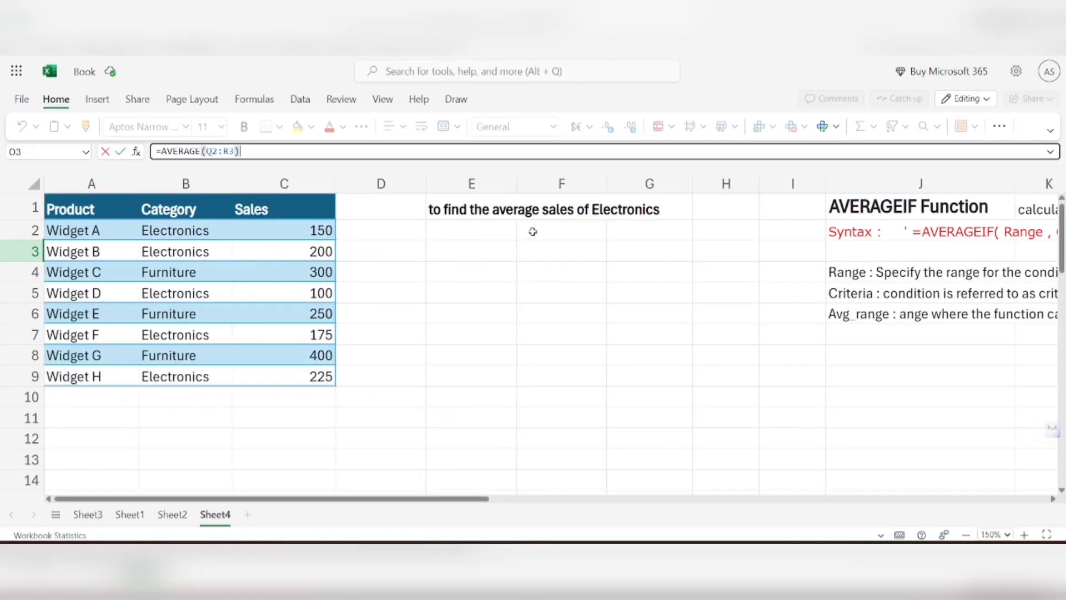
Step: Start an AVERAGEIF formula in cell E4 with the whole Category column, B:B, as the range to evaluate
left_click(467, 277)
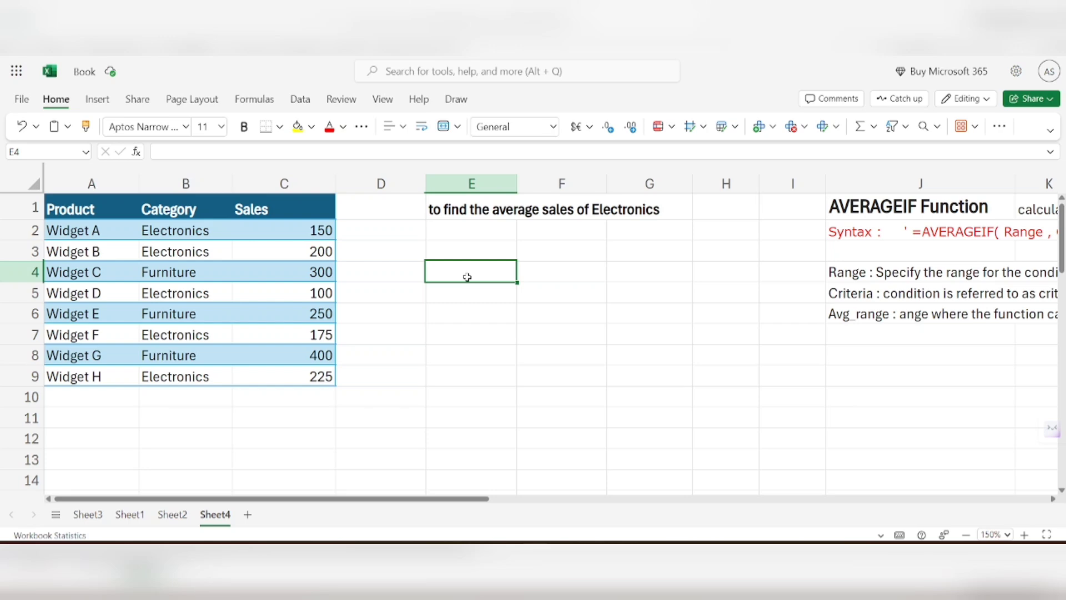
type("=")
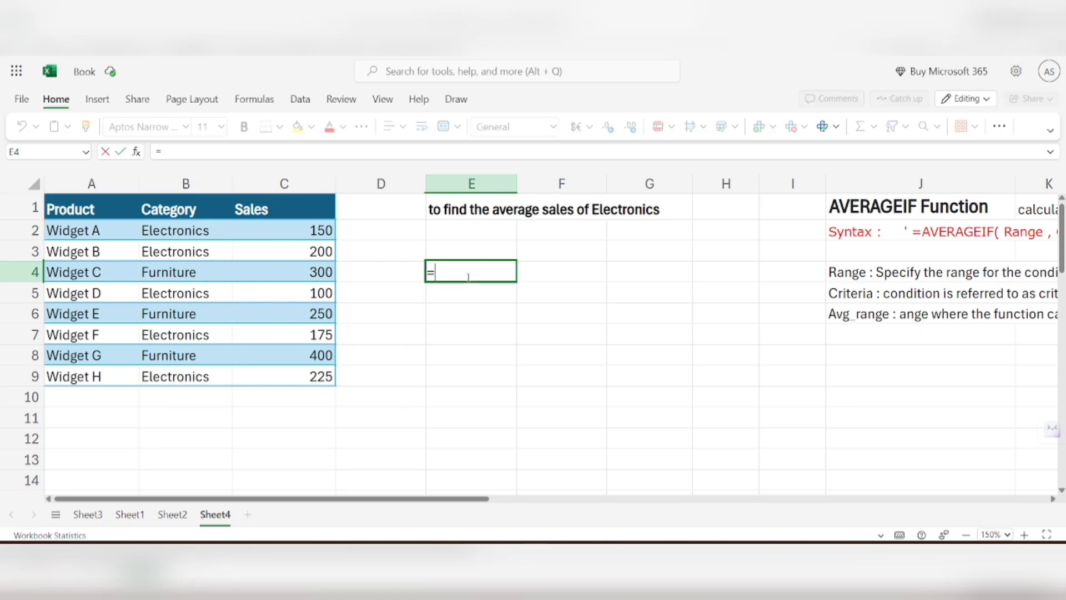
type("ave")
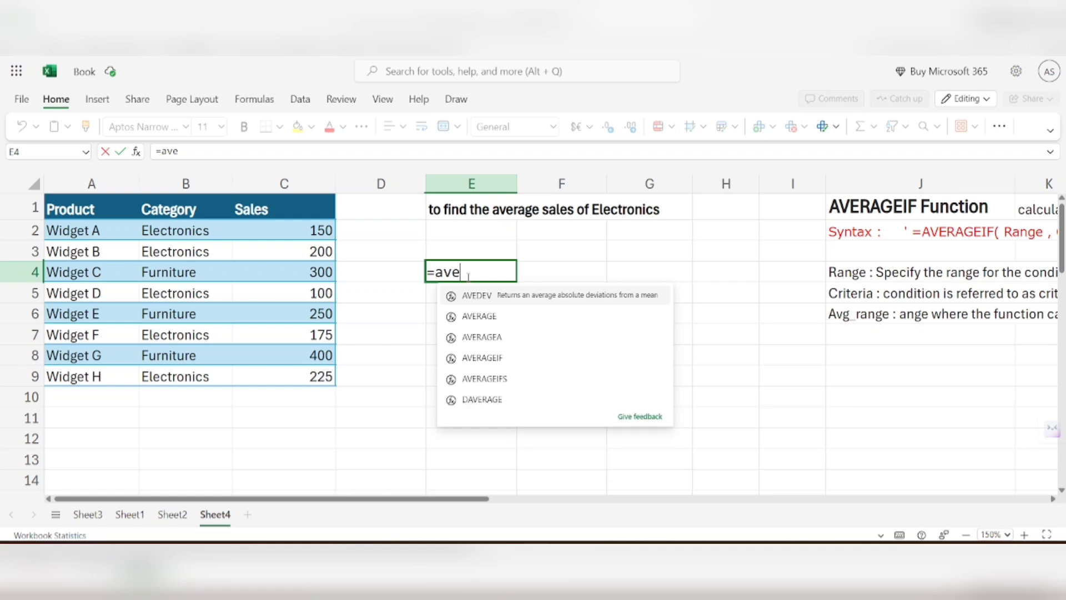
type("r")
key("Down")
key("Down")
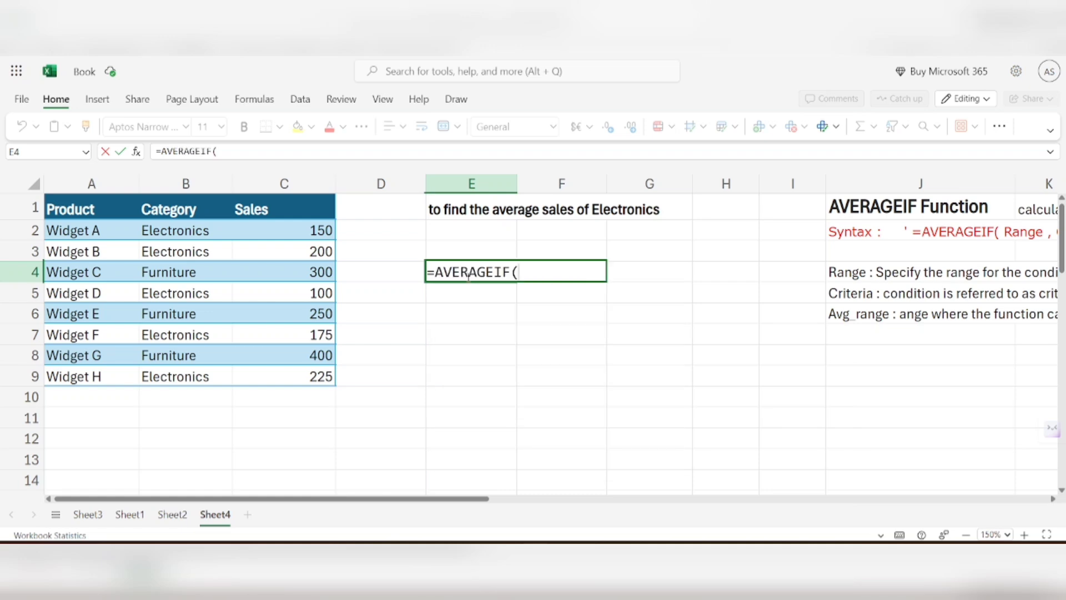
key("Tab")
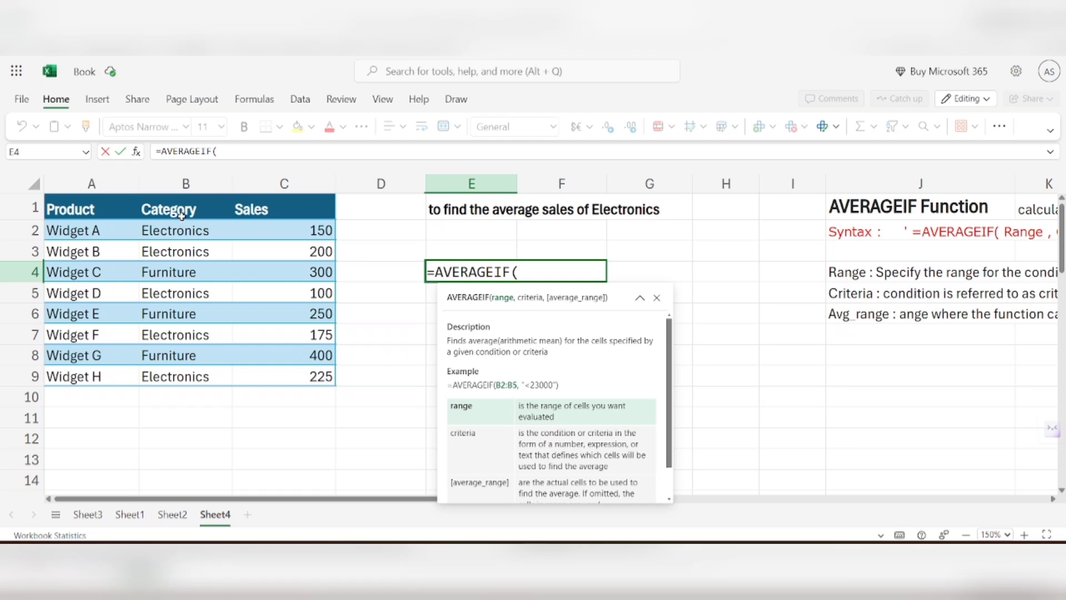
left_click(184, 184)
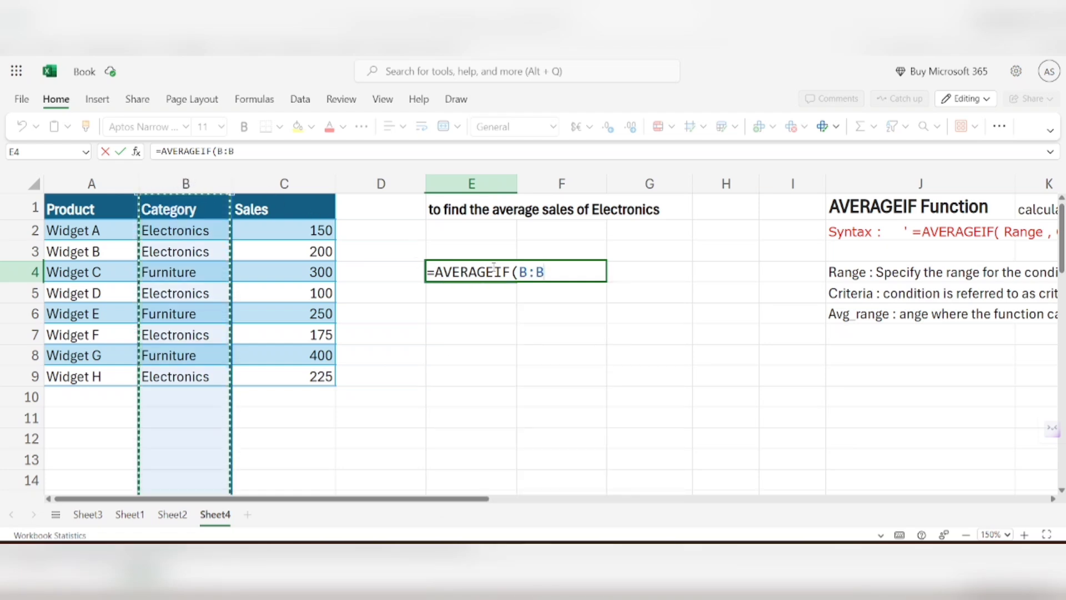
mouse_move(520, 270)
type(",")
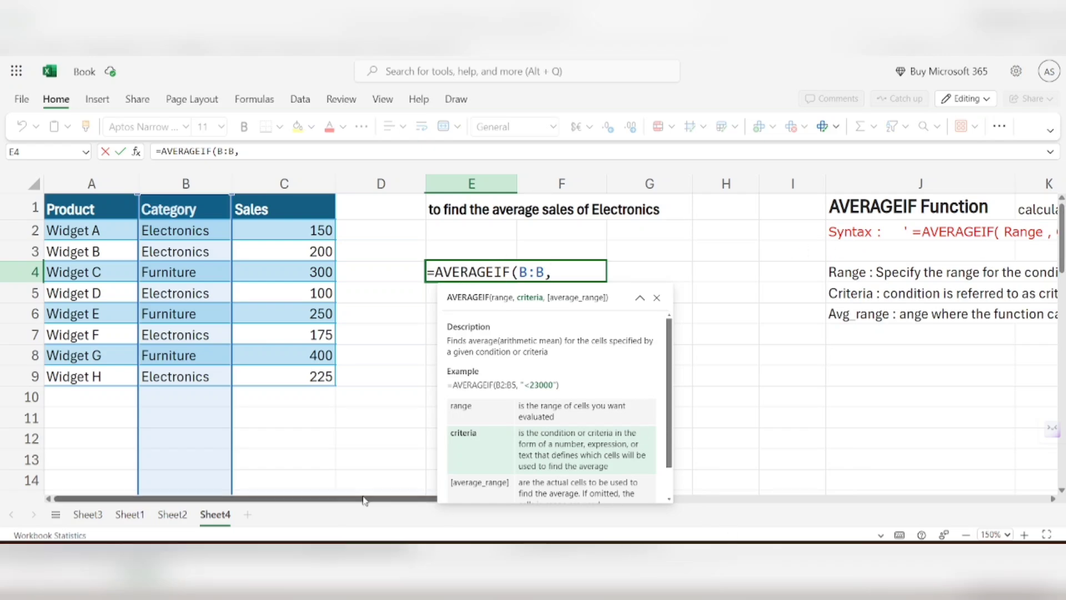
Step: Enter "Electronics" as the criteria of the AVERAGEIF formula in E4
left_click_drag(336, 500, 365, 491)
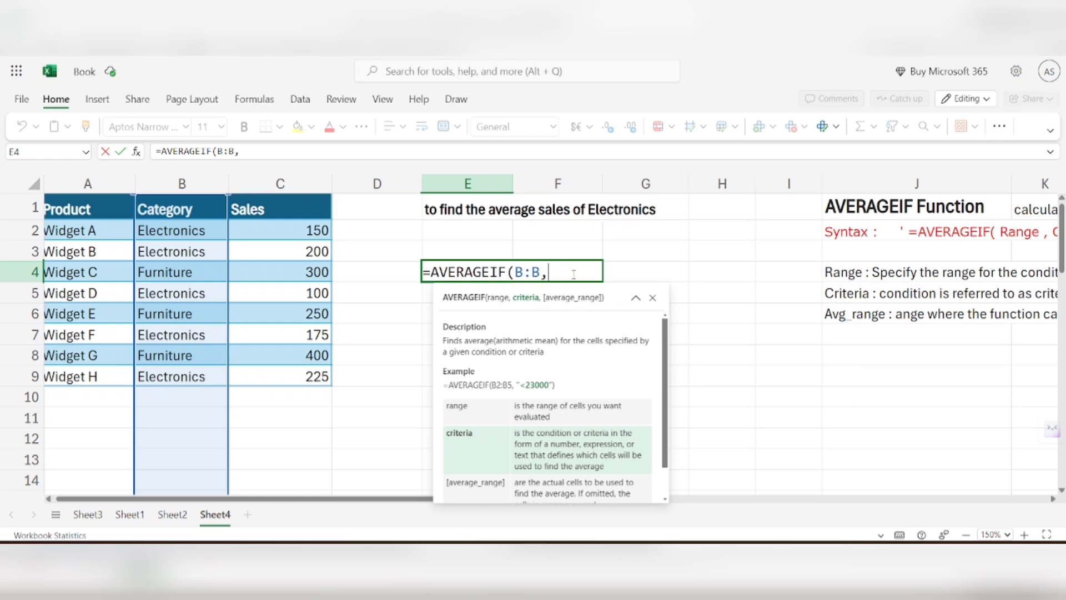
type("\"\"")
type("Elec")
type("tro")
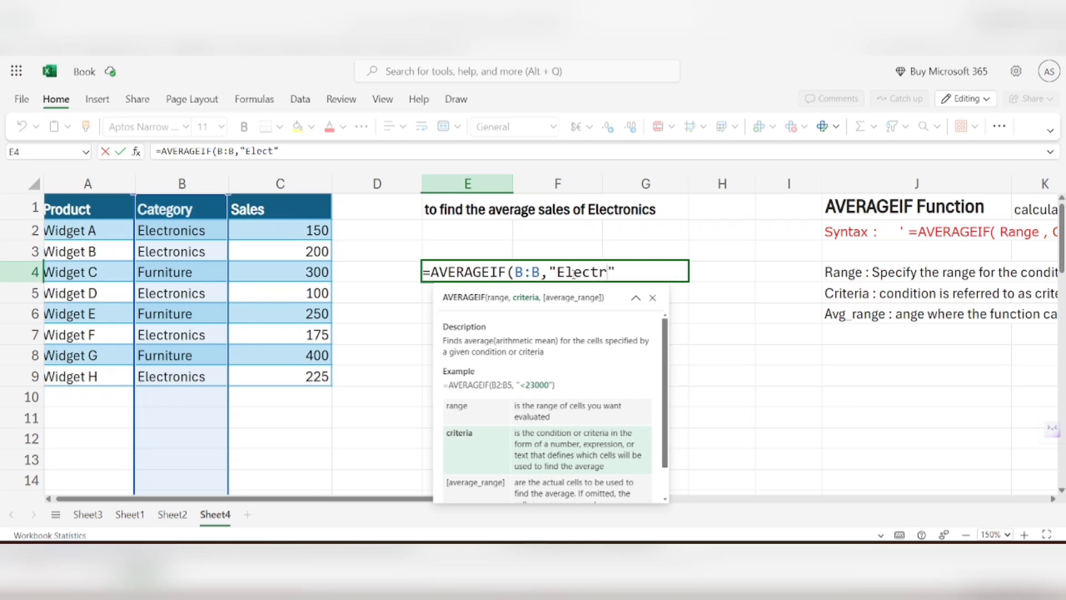
type("nics")
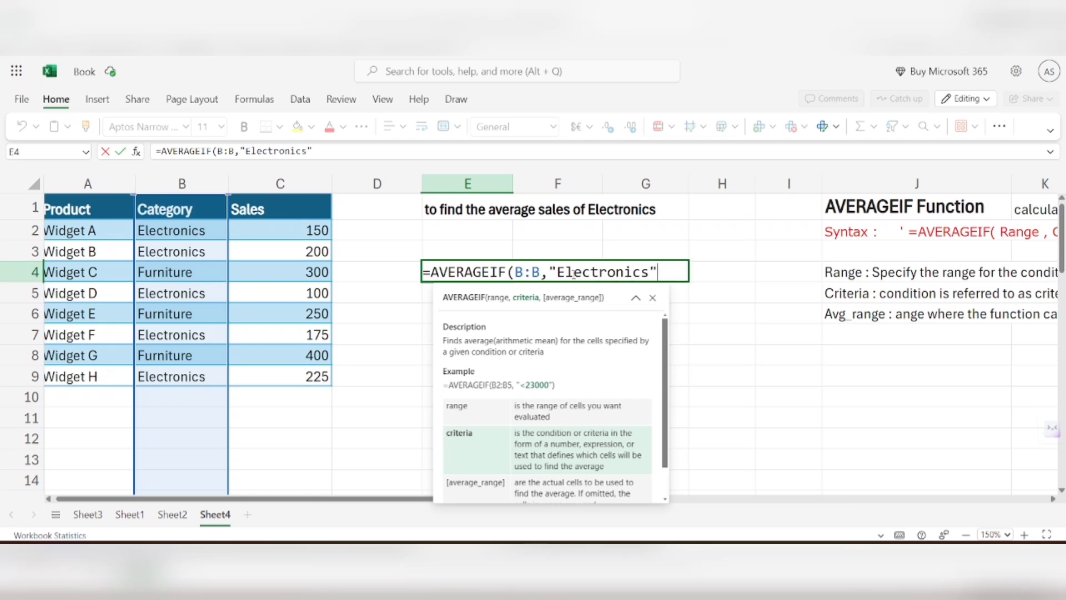
type("\",")
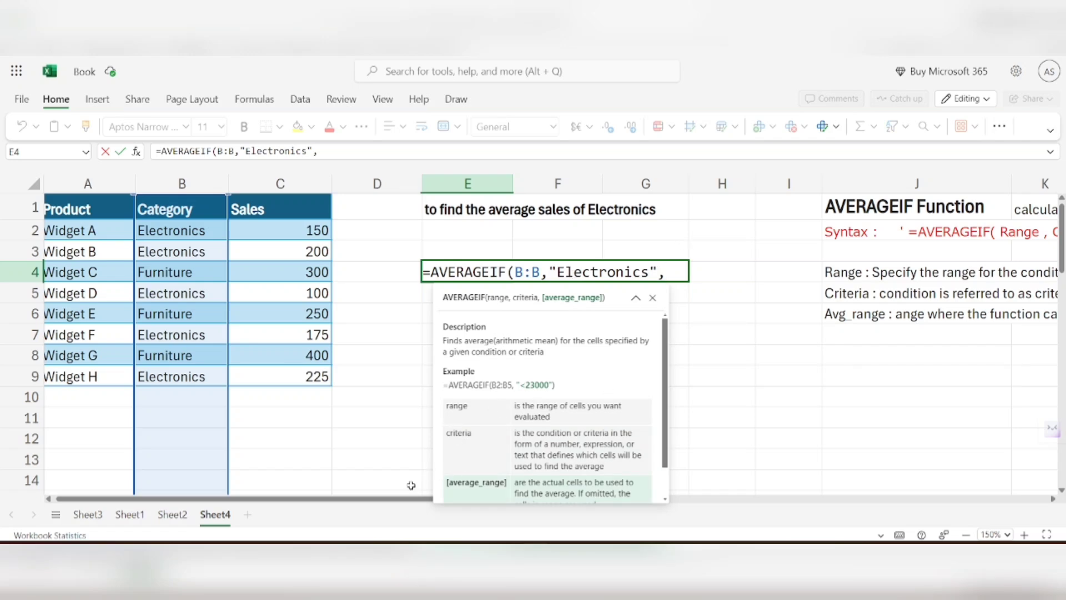
Step: Use the whole Sales column, C:C, as the average range and complete the AVERAGEIF formula in E4
left_click_drag(414, 499, 383, 498)
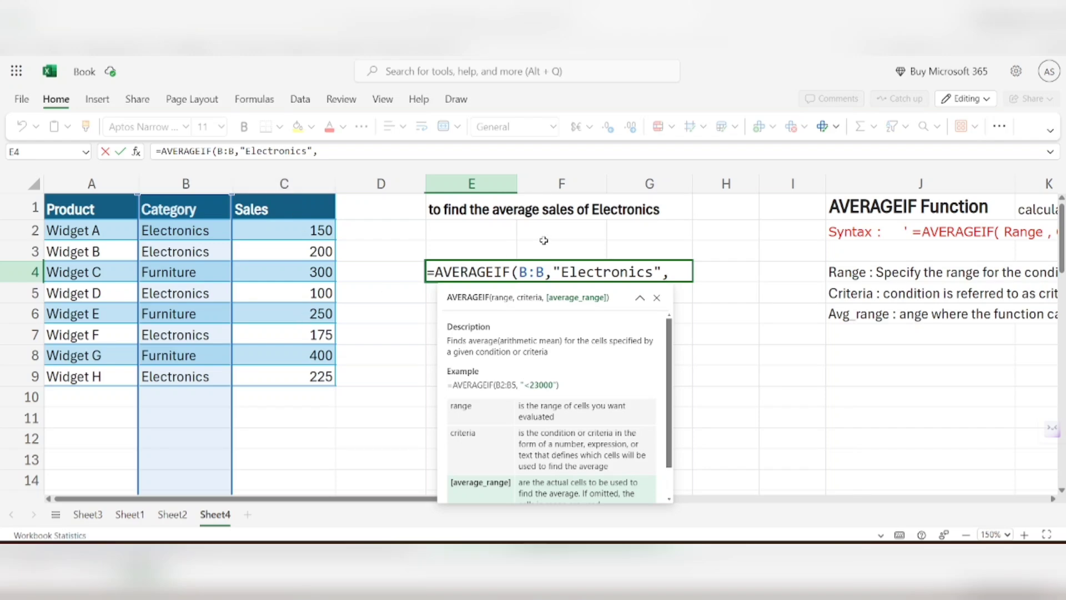
left_click(279, 183)
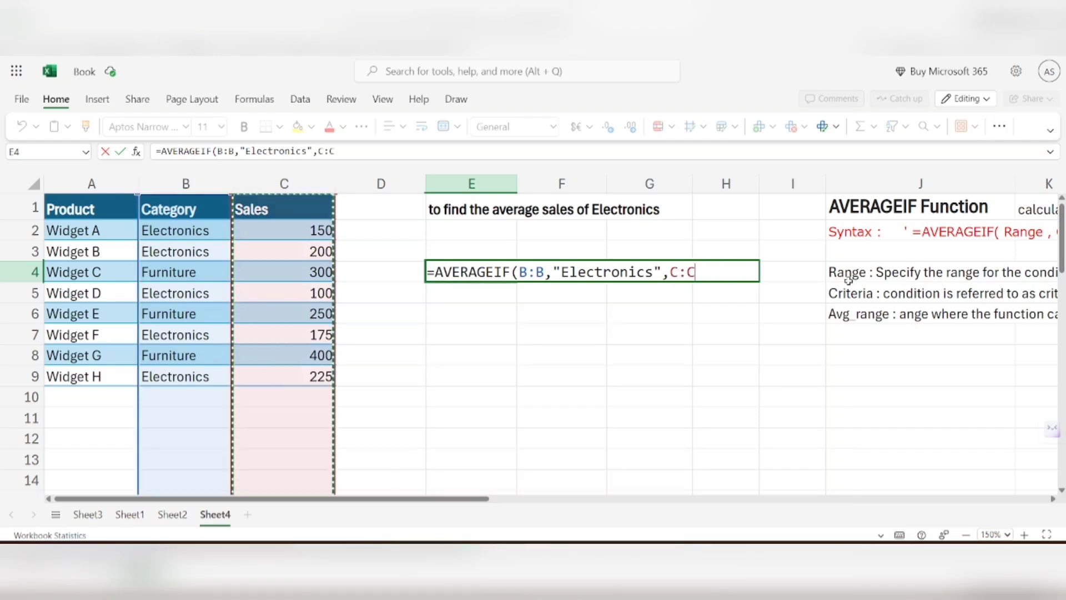
type(")")
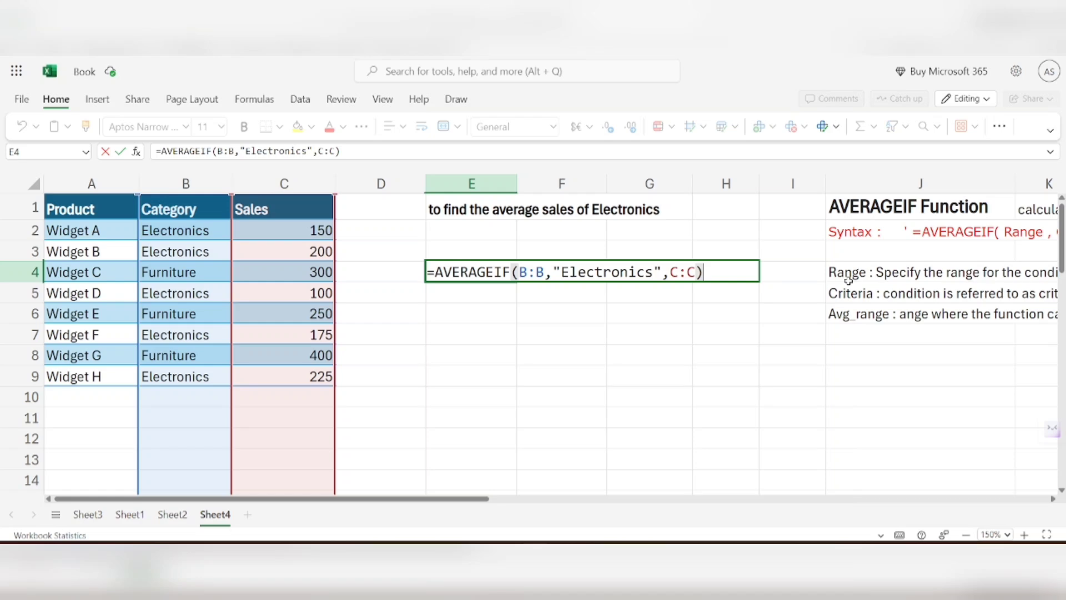
key("Return")
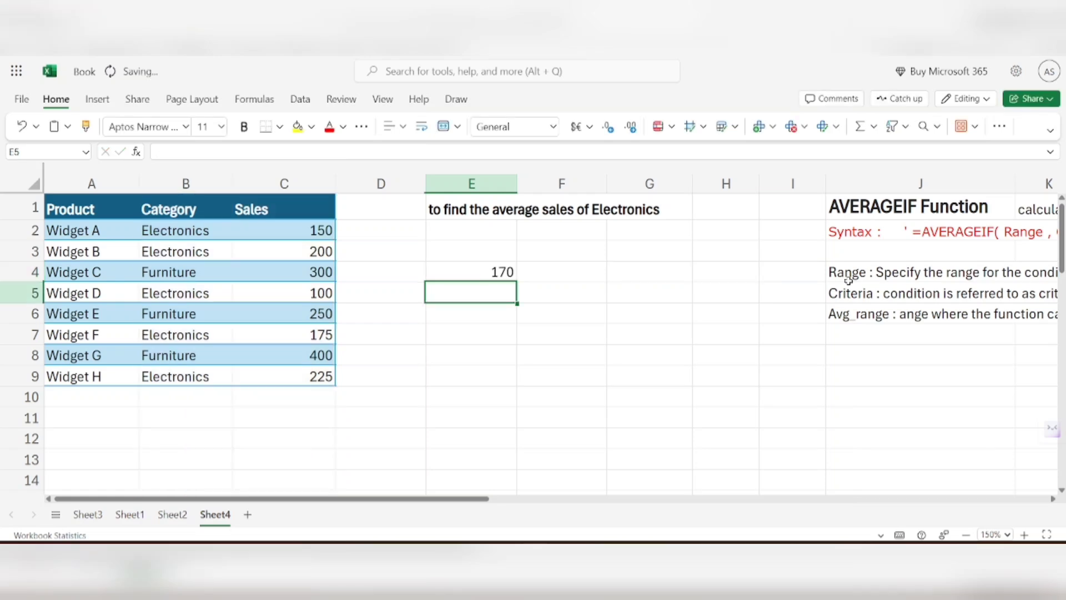
Step: Review the AVERAGEIF formula and its result in cell E4 against the sales table
left_click(453, 274)
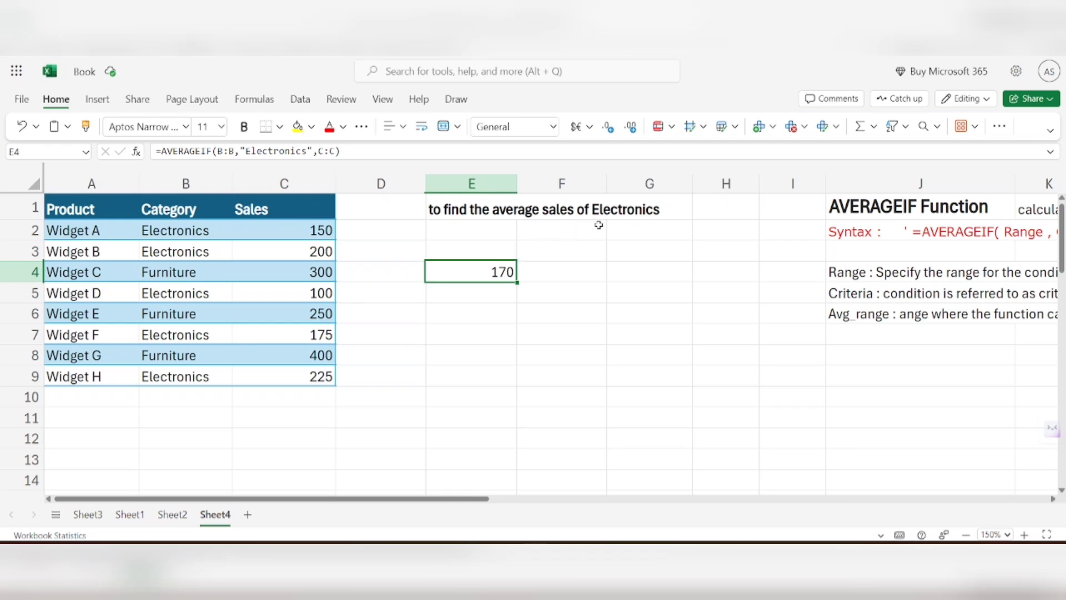
left_click(450, 291)
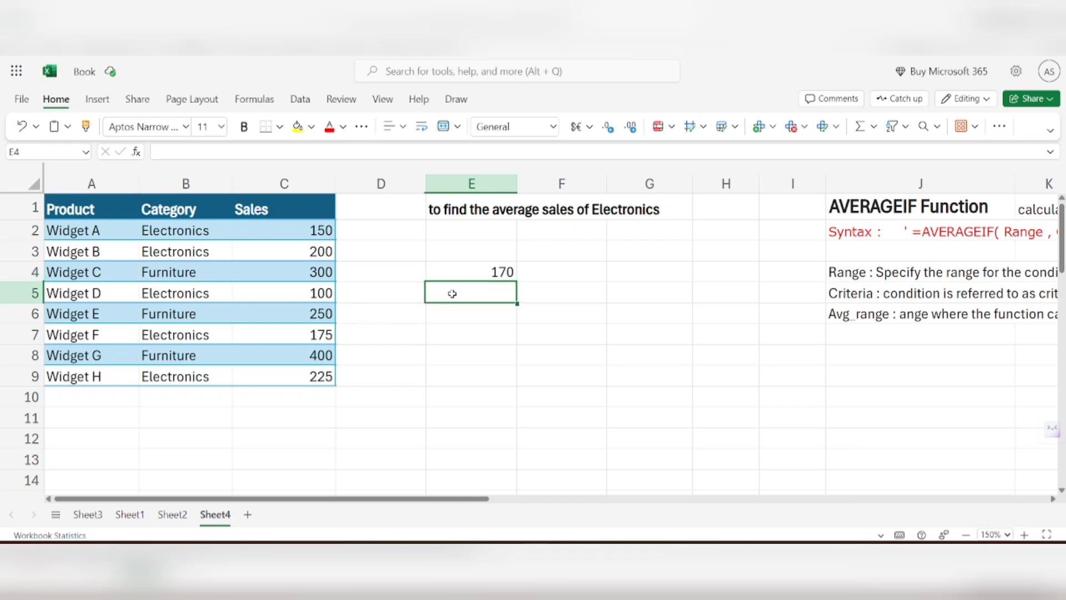
left_click(414, 279)
left_click(454, 311)
left_click(488, 271)
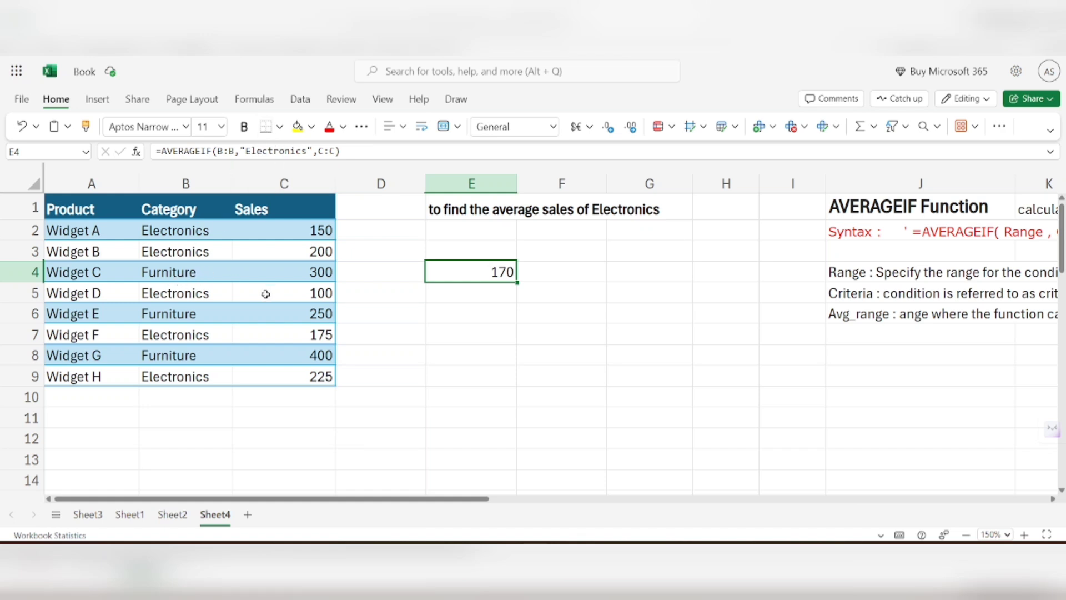
left_click(455, 296)
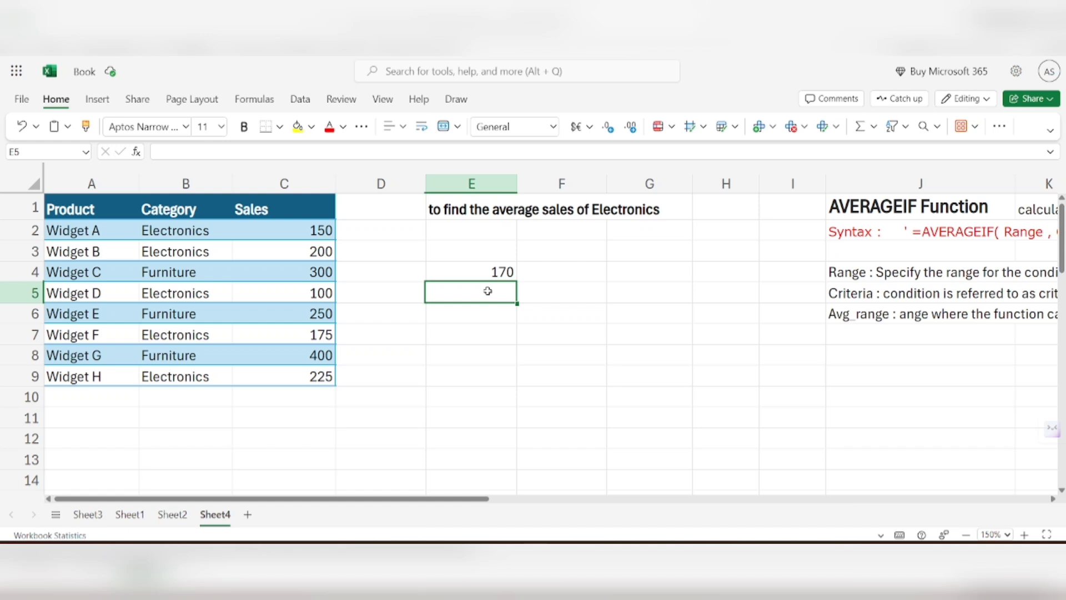
left_click(485, 272)
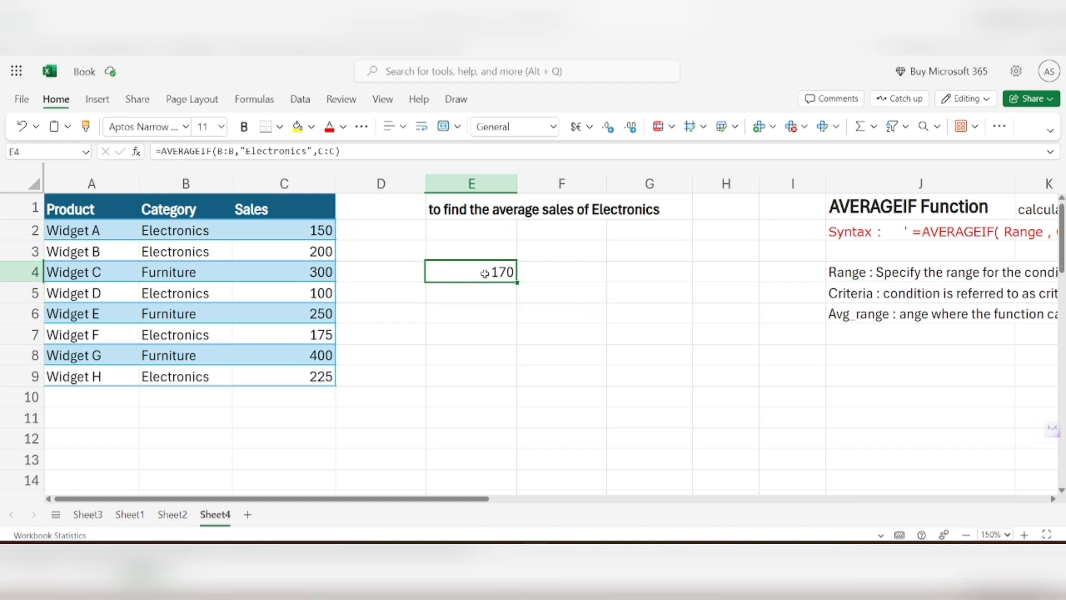